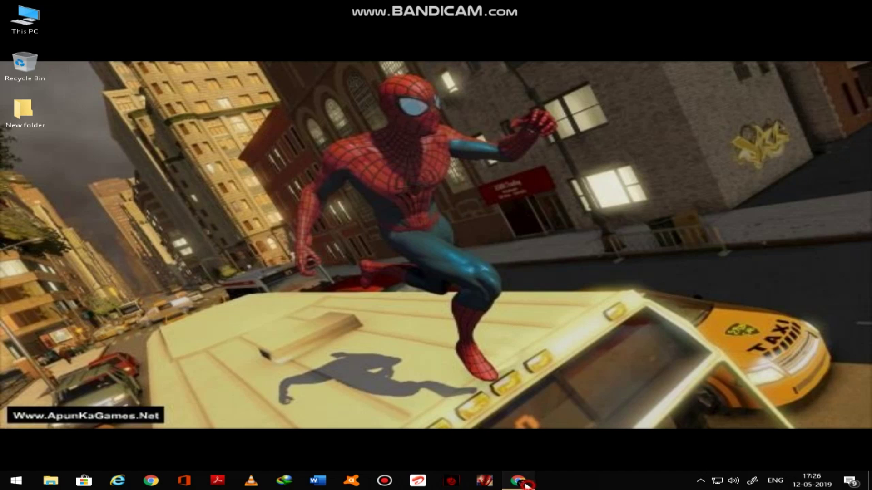
Step: In Chrome, run the suggested 'renderforest' Google search and dismiss the suggestion list
click(519, 481)
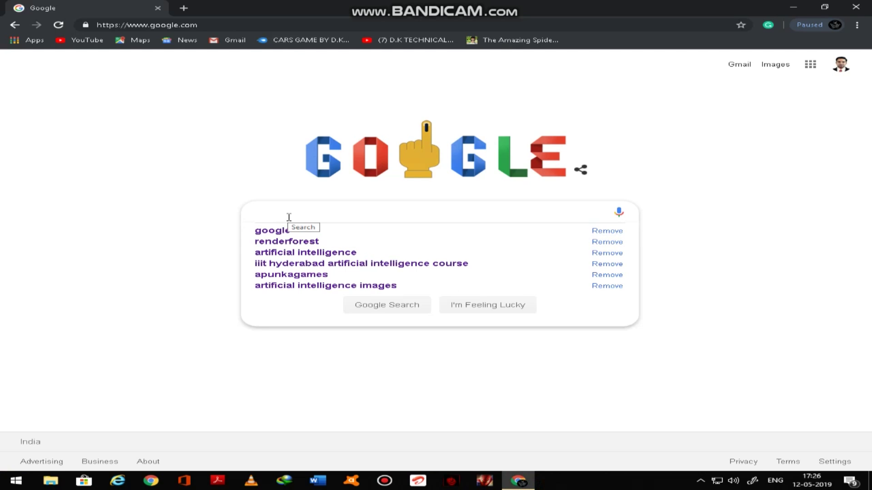
key(Down)
key(Down)
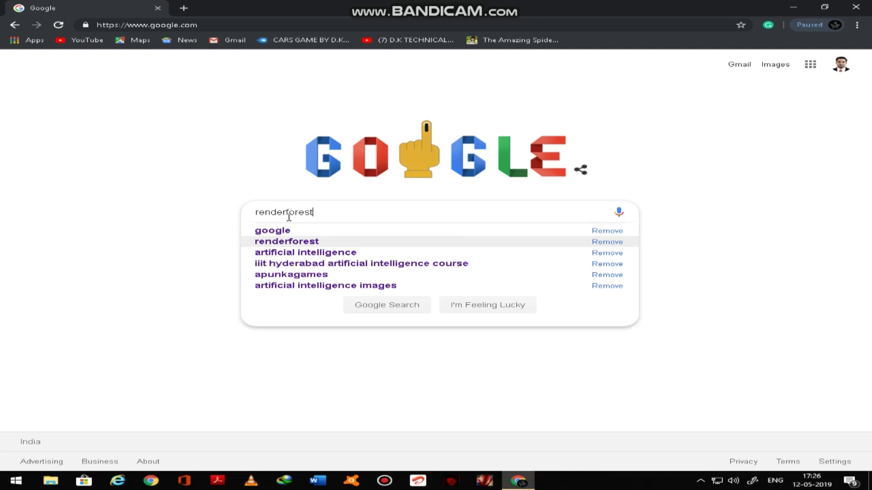
key(Return)
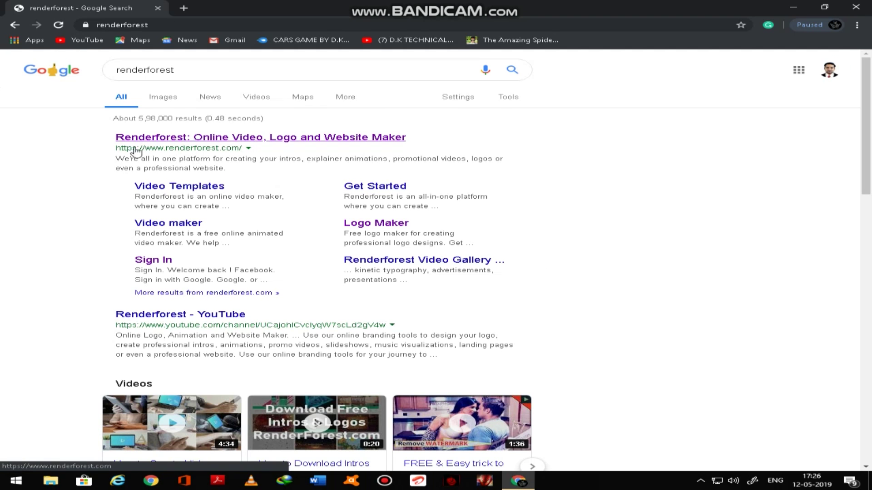
double_click(217, 72)
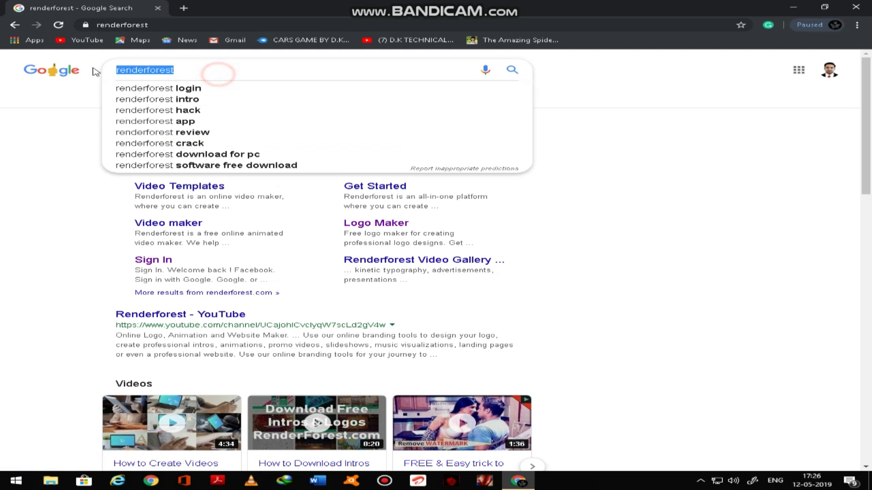
click(11, 150)
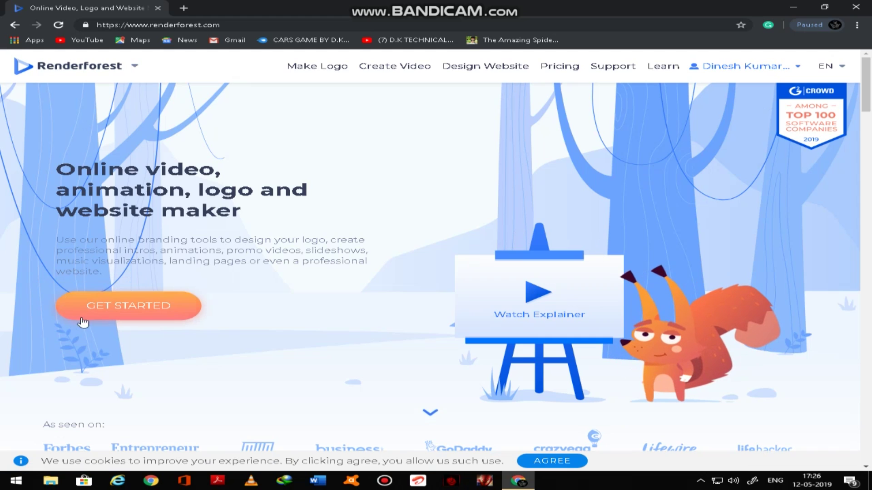
Step: Browse the Create Video template gallery and open the 3D Explainer Video Toolkit template
click(407, 72)
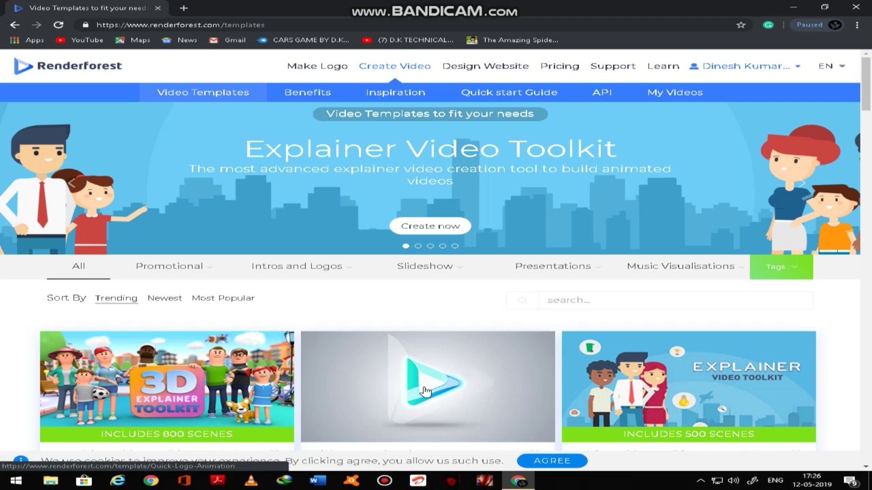
scroll(134, 387, down, 1)
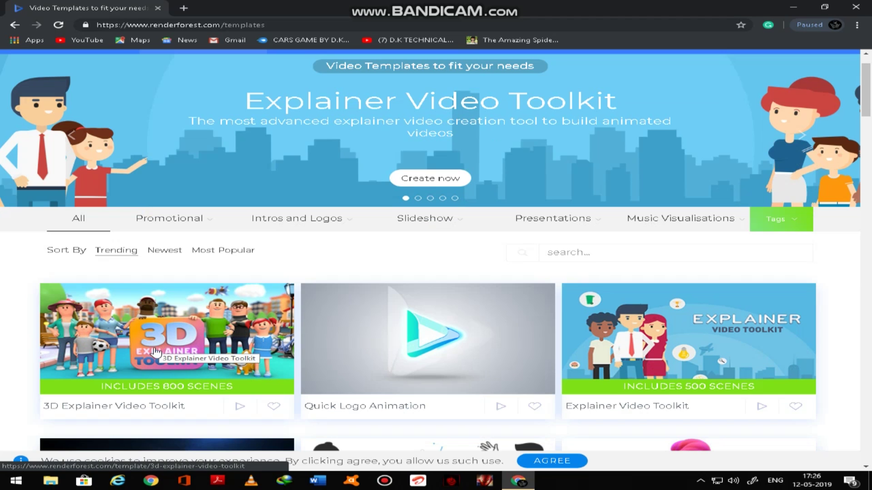
scroll(222, 367, down, 6)
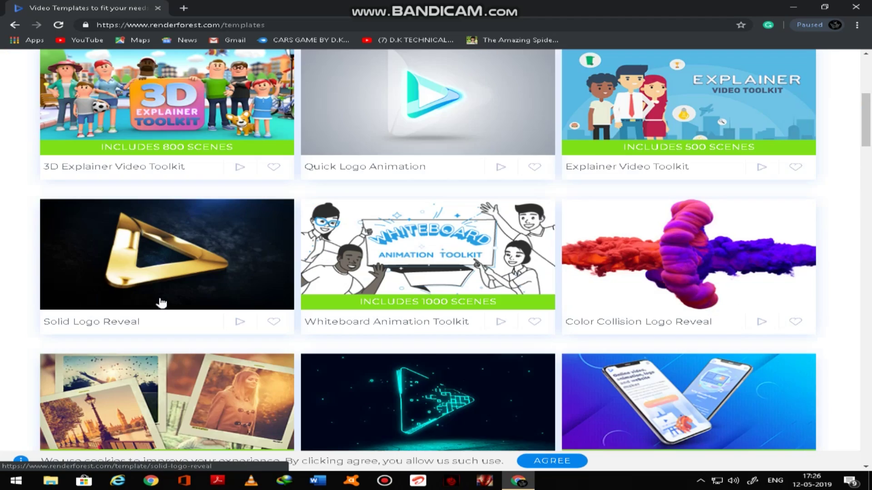
scroll(596, 330, down, 5)
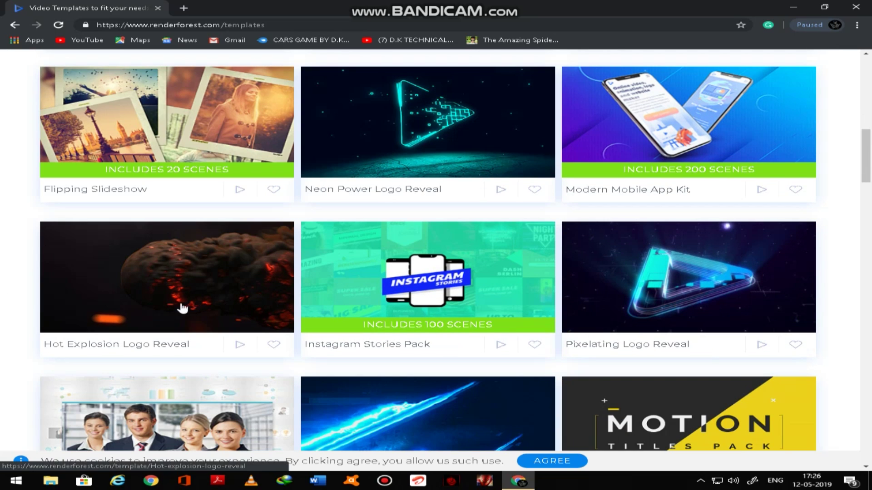
scroll(160, 282, down, 7)
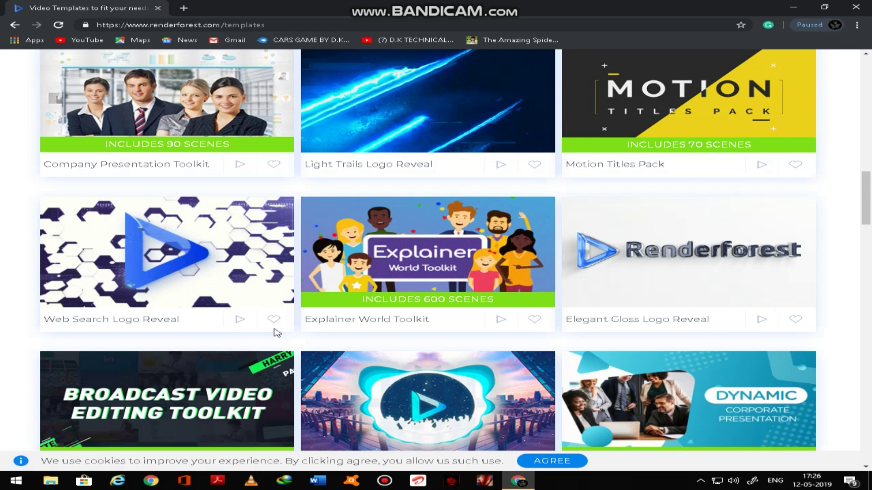
scroll(603, 324, down, 4)
scroll(473, 262, up, 18)
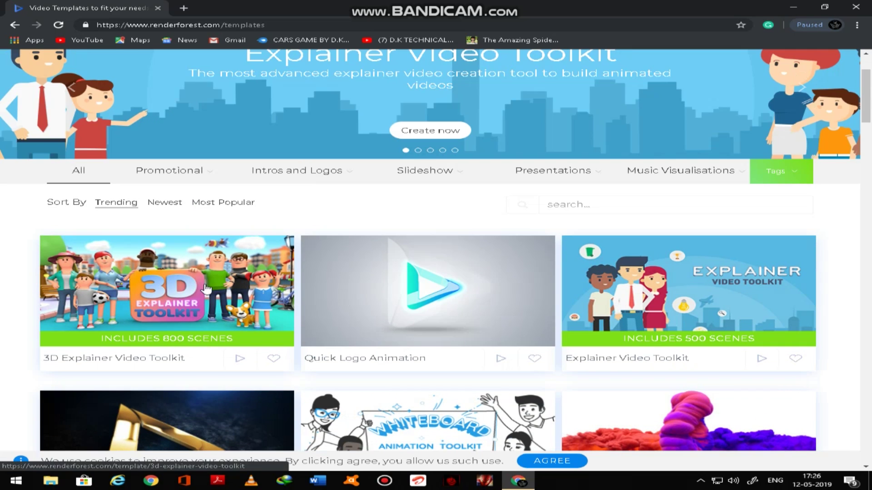
click(206, 288)
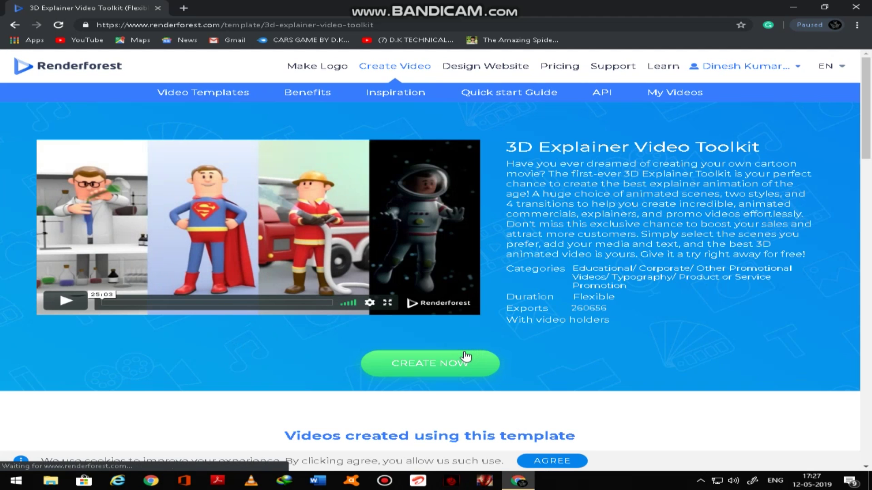
Step: Start a new project from the 3D Explainer Video Toolkit template with CREATE NOW
click(419, 362)
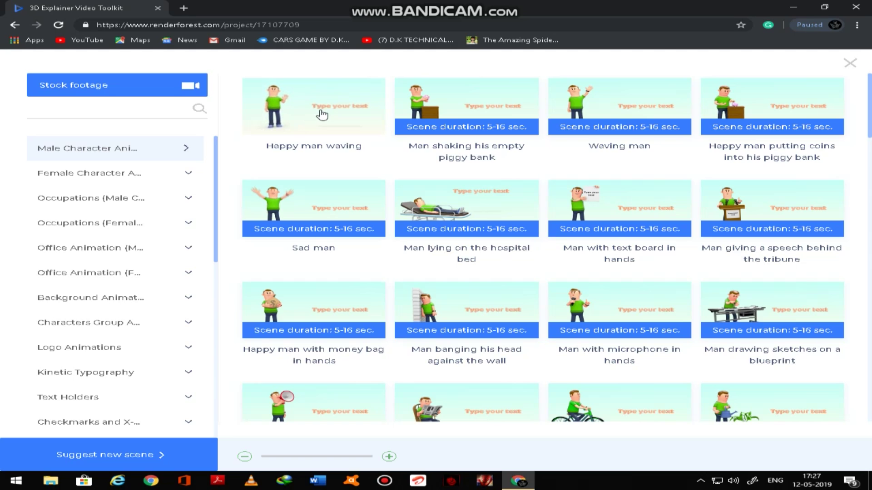
Step: Pick the 'Happy man waving' scene, then find and add the desk-working man scene
click(322, 116)
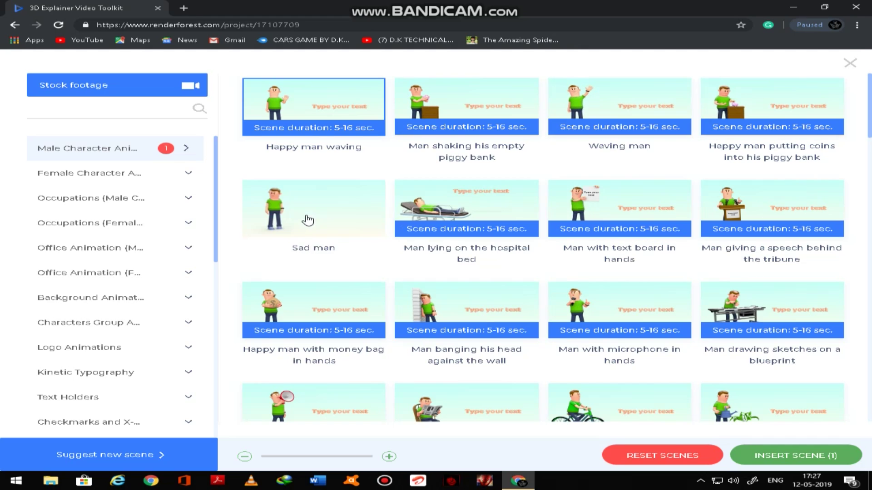
scroll(522, 326, down, 4)
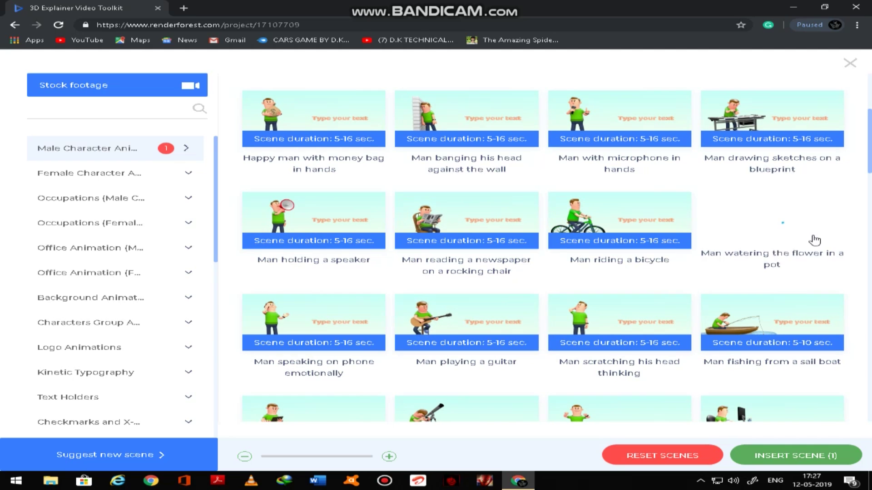
scroll(784, 350, down, 4)
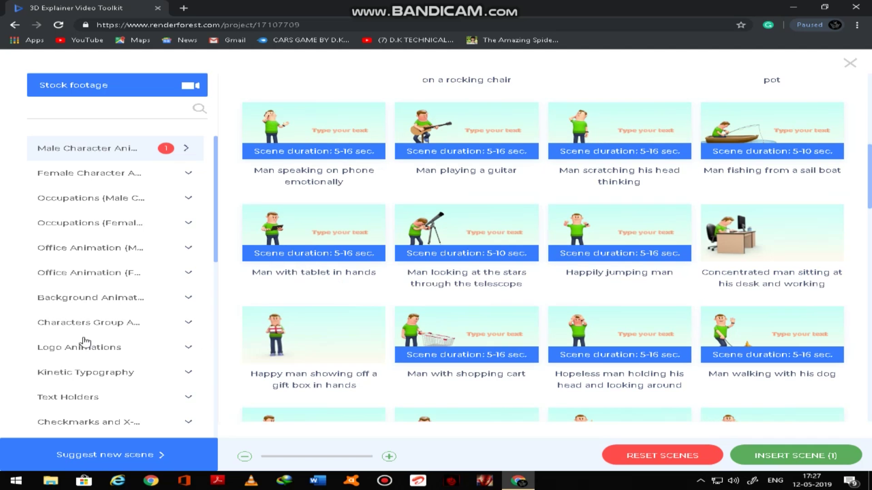
scroll(564, 258, down, 5)
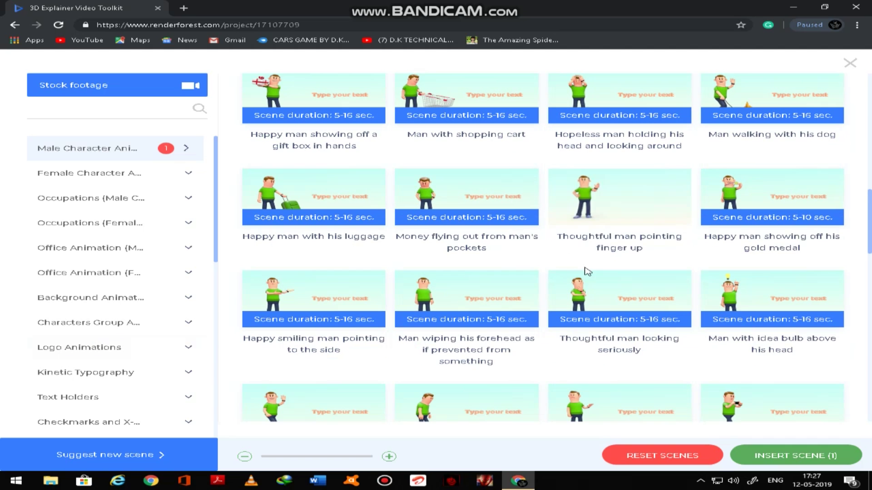
scroll(740, 318, down, 10)
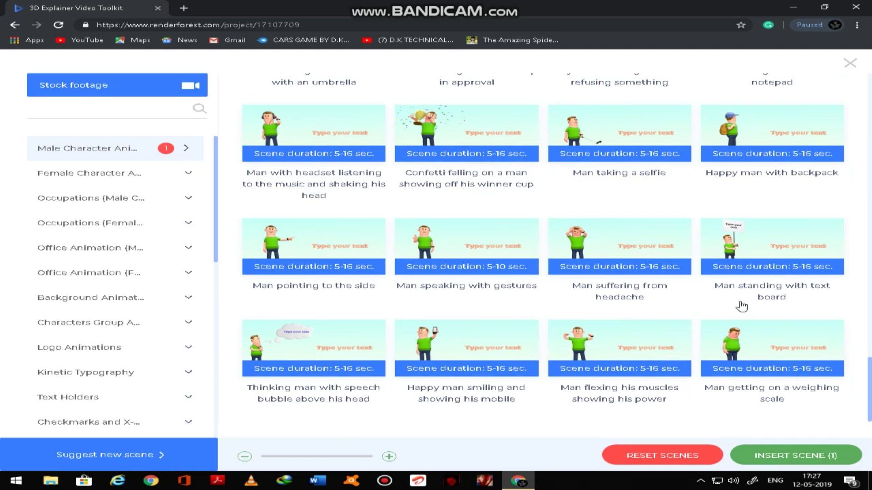
scroll(742, 307, down, 8)
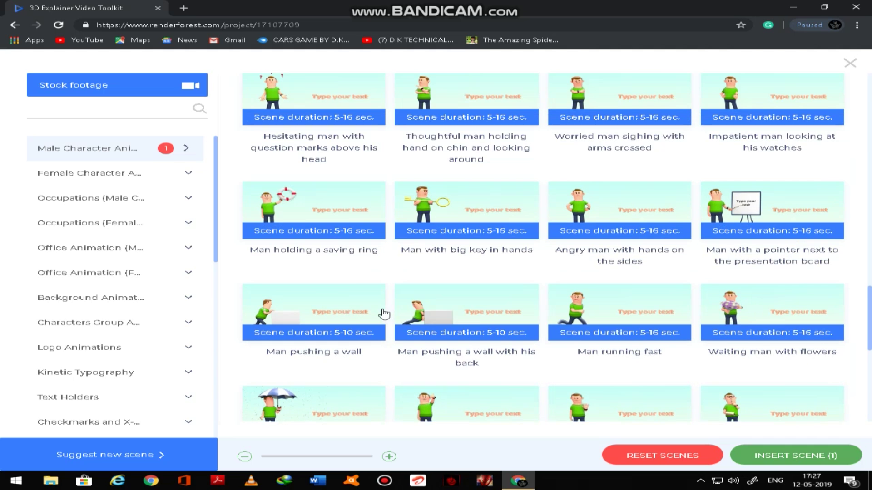
scroll(385, 312, up, 7)
scroll(500, 245, down, 5)
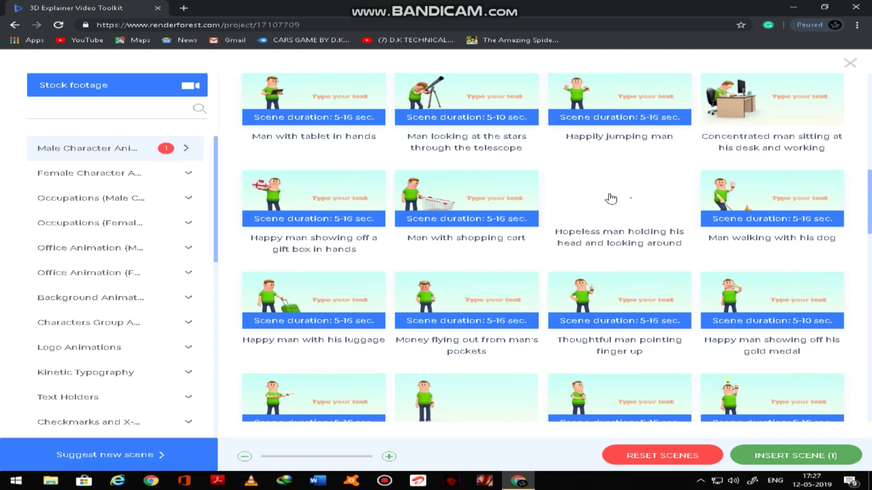
scroll(644, 193, down, 4)
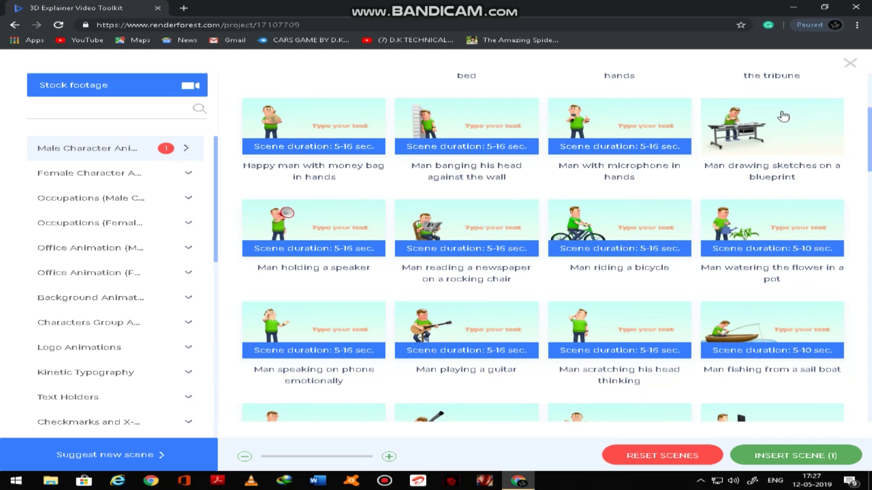
scroll(756, 222, down, 3)
click(755, 316)
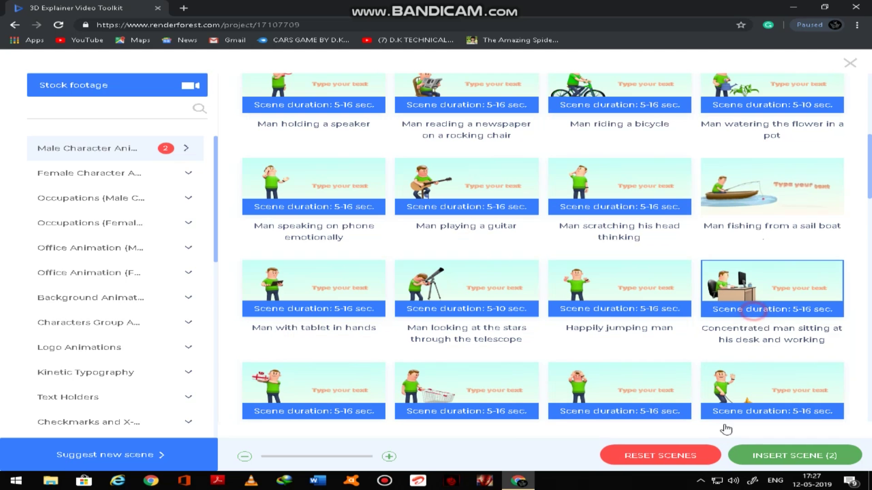
Step: Caption scene 2 'HELLO GUYS' and switch it to the waving blue-shirt boy matching scene
click(785, 464)
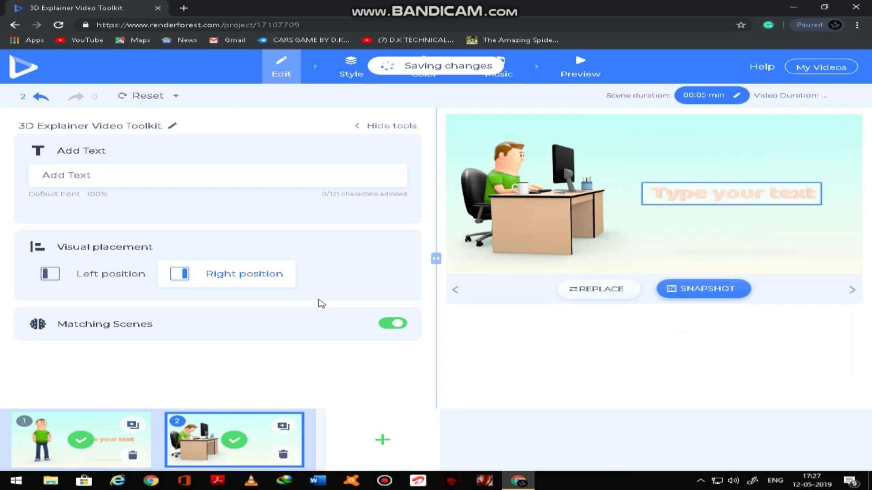
click(783, 196)
click(337, 244)
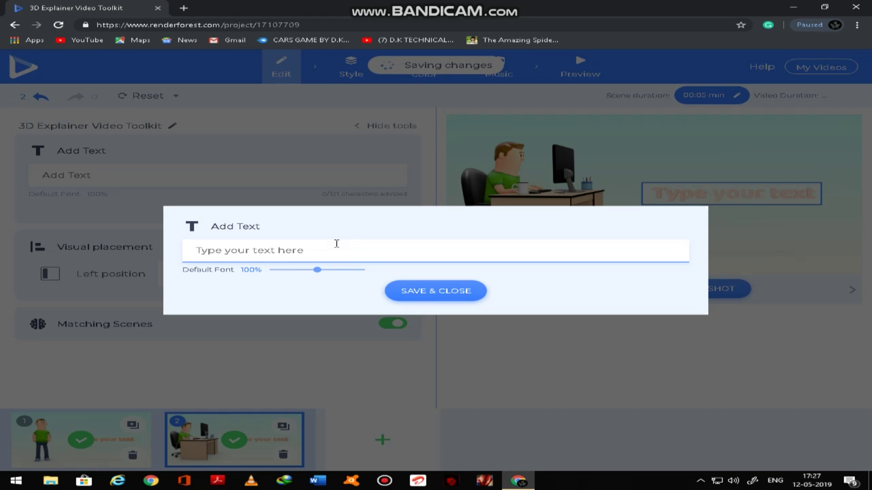
text(HELLO GUYS)
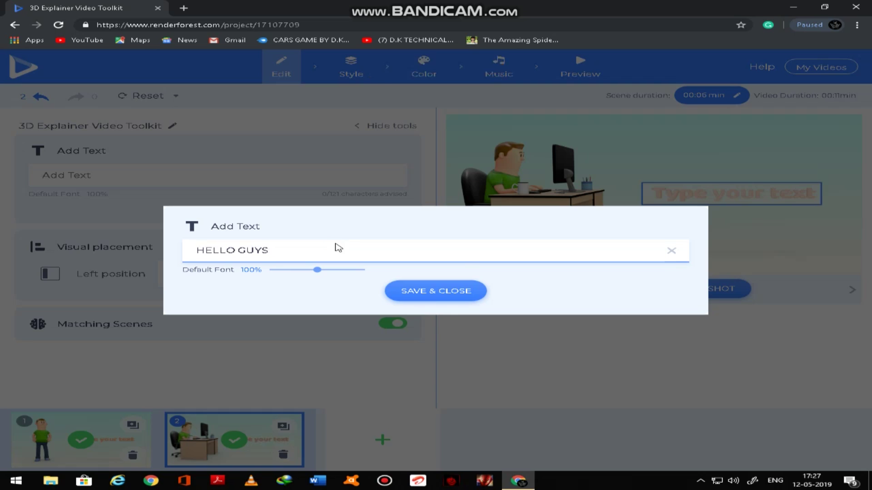
key(Return)
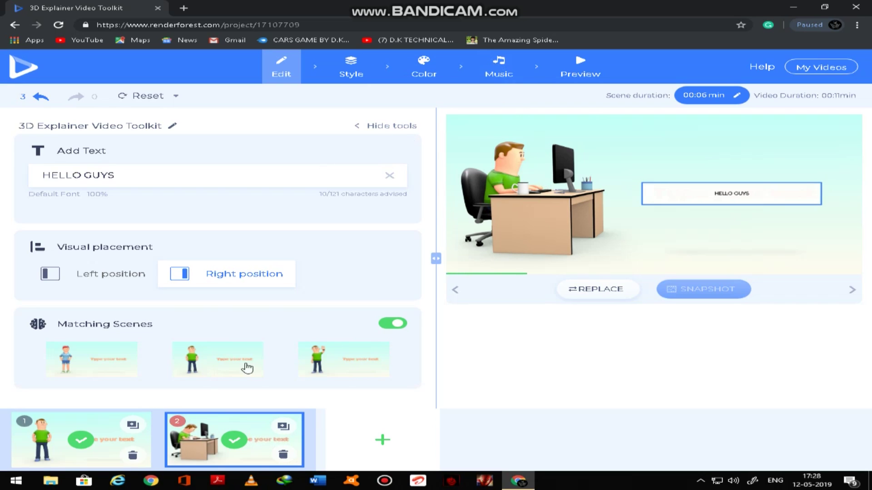
click(121, 371)
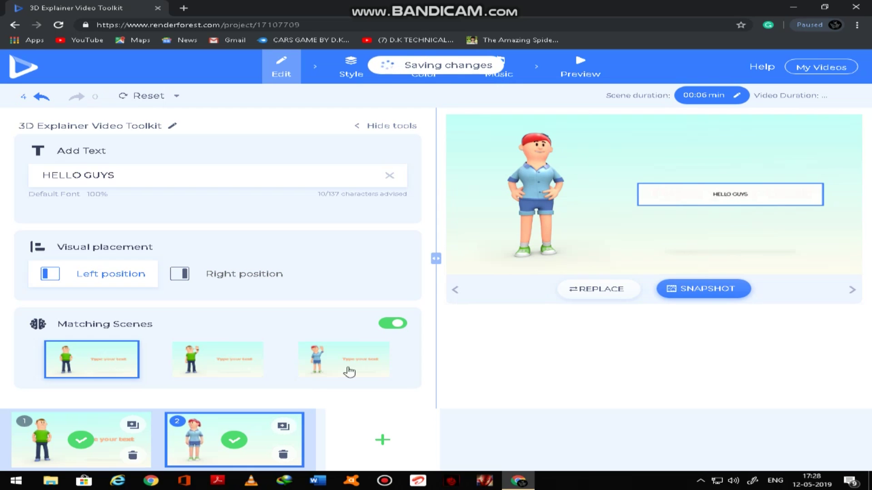
click(200, 366)
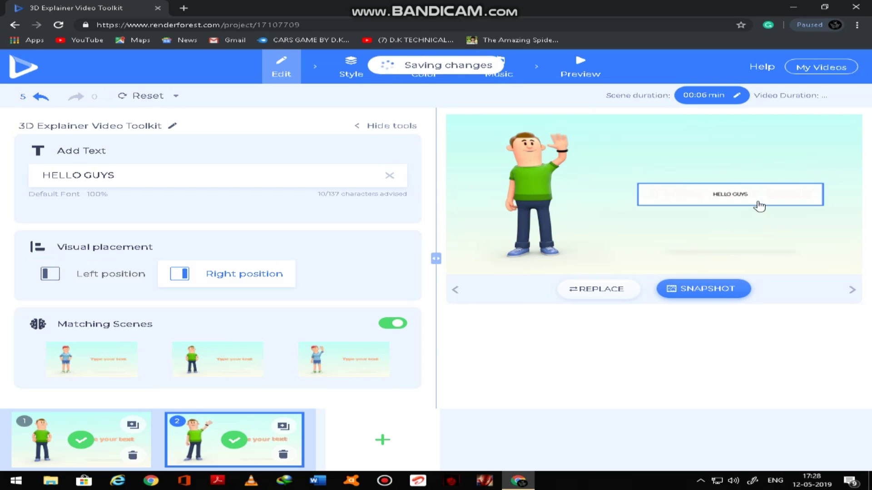
click(364, 370)
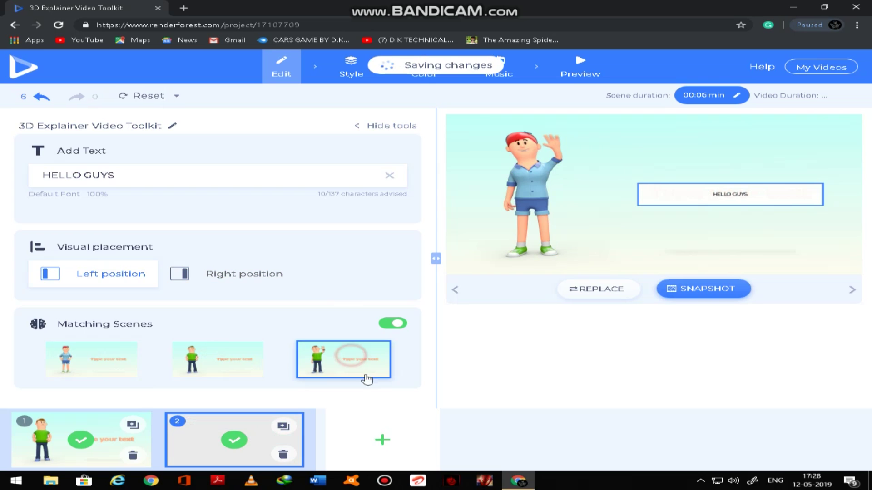
Step: Insert the man-sitting-at-desk scene from the library as scene 3
click(381, 440)
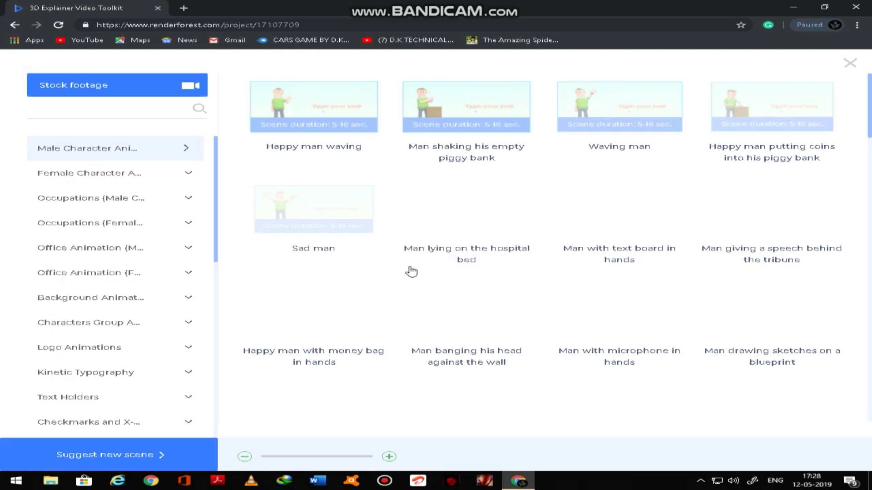
scroll(746, 319, down, 5)
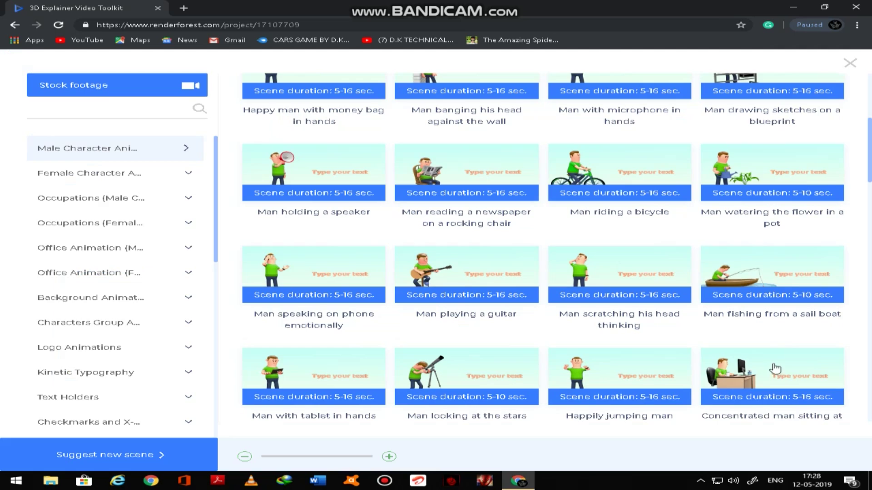
click(774, 371)
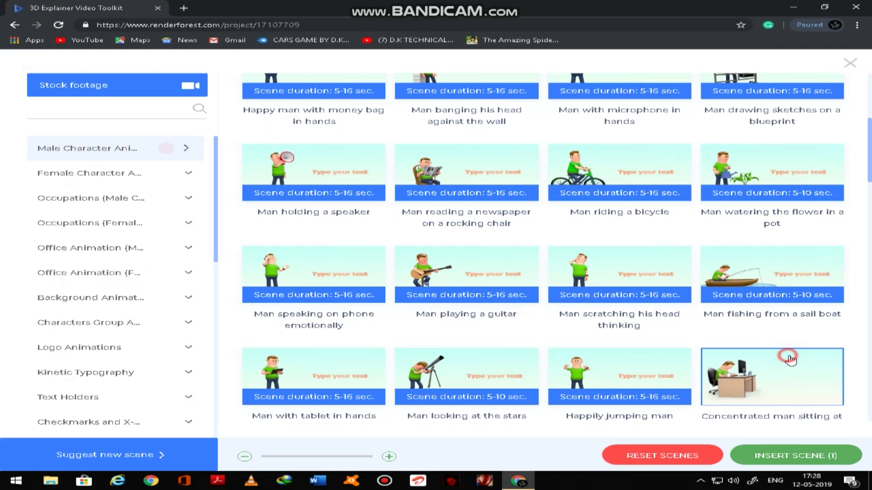
click(804, 459)
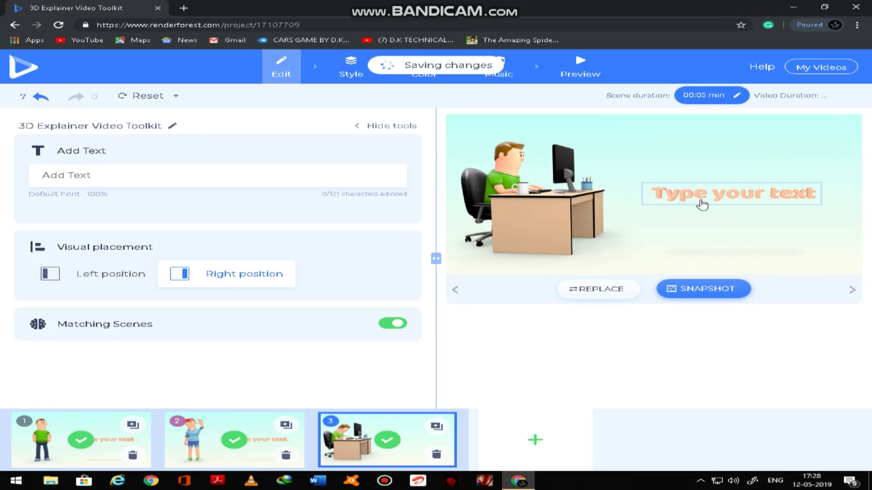
click(716, 195)
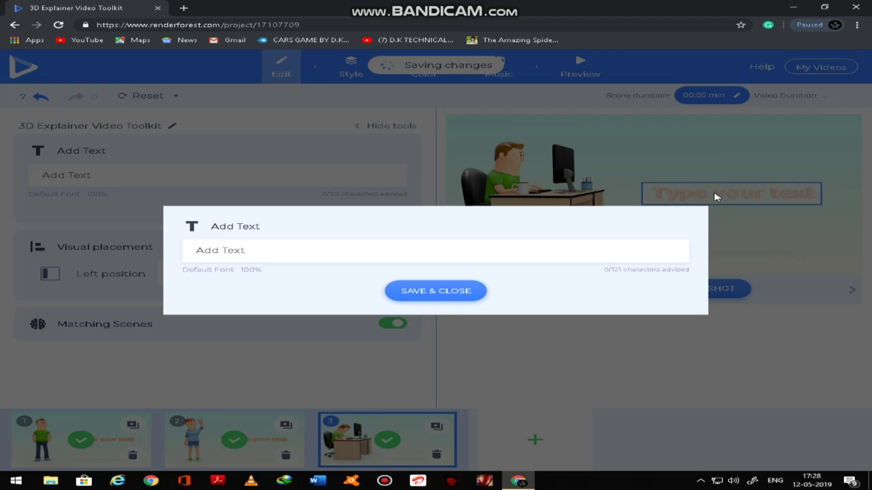
Step: Enter the caption 'IF YOU WANT TO UPLOAD' for scene 3 and save it
click(382, 260)
text(IF YOU WANT TO UPLOAD)
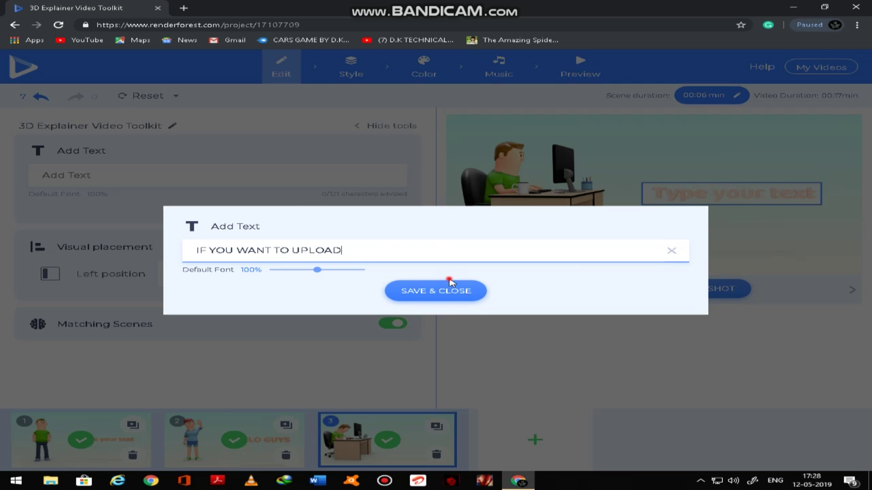
click(450, 283)
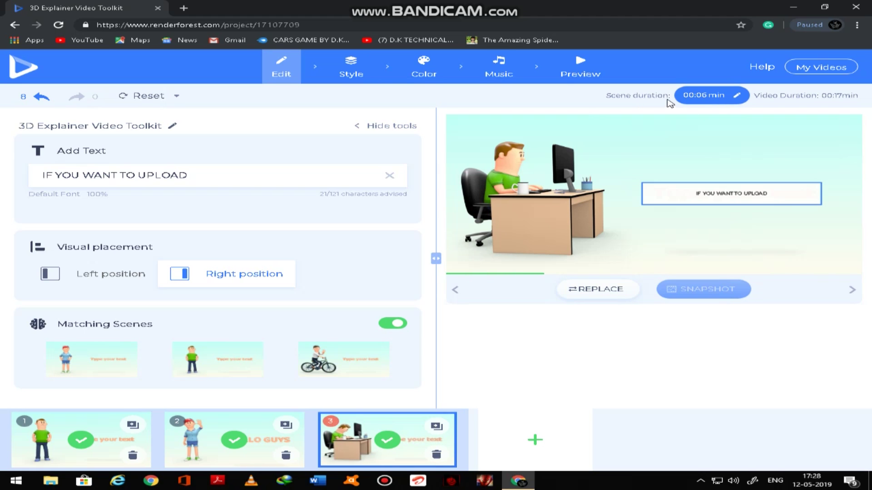
Step: Switch the video's animation style to 3D LOOK
click(347, 62)
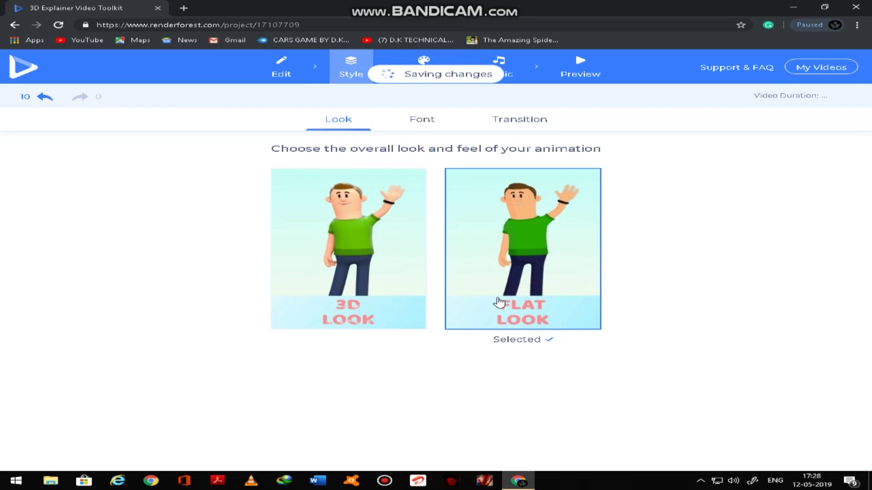
click(399, 291)
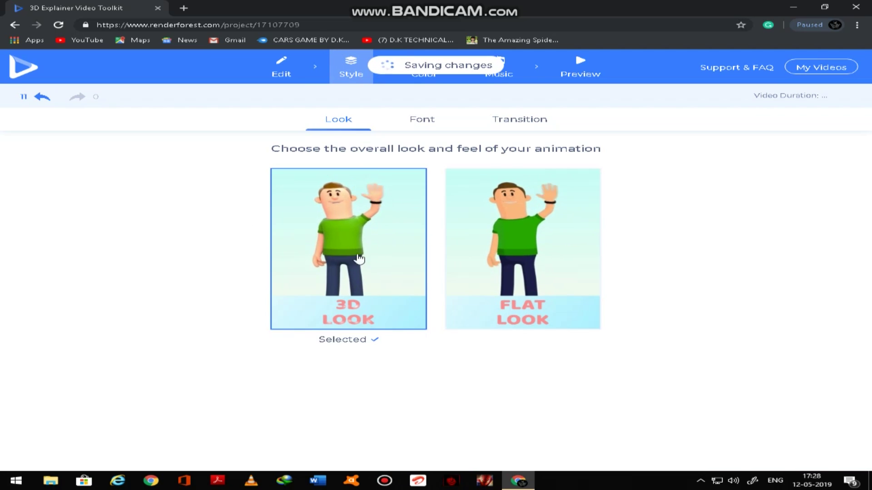
click(417, 71)
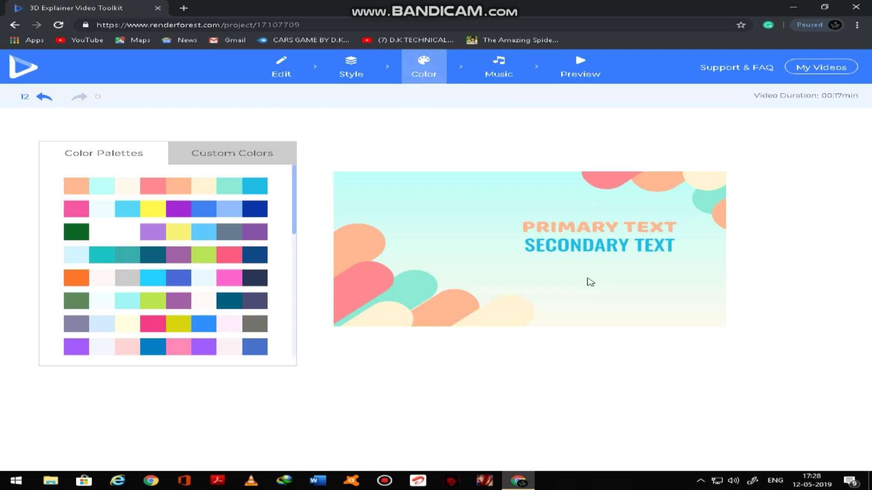
Step: Skip past the music choices to the Preview tab and request a FREE PREVIEW render
click(500, 71)
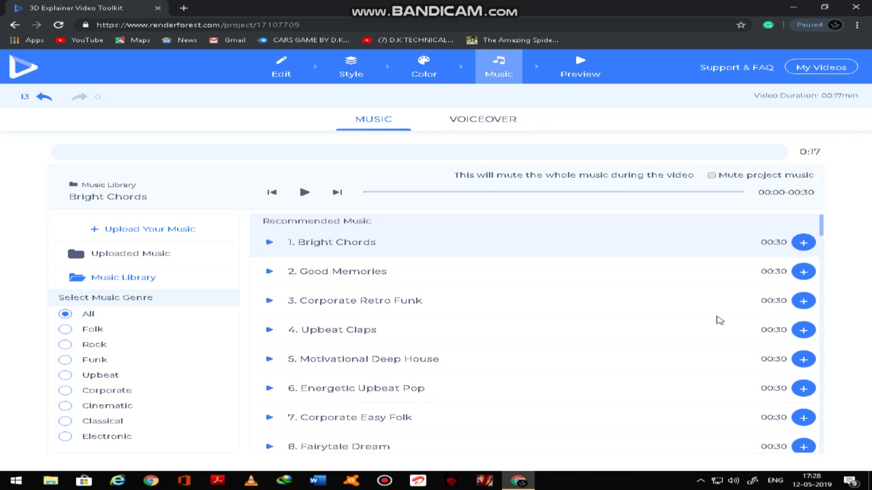
scroll(348, 318, down, 4)
scroll(336, 317, up, 4)
click(580, 70)
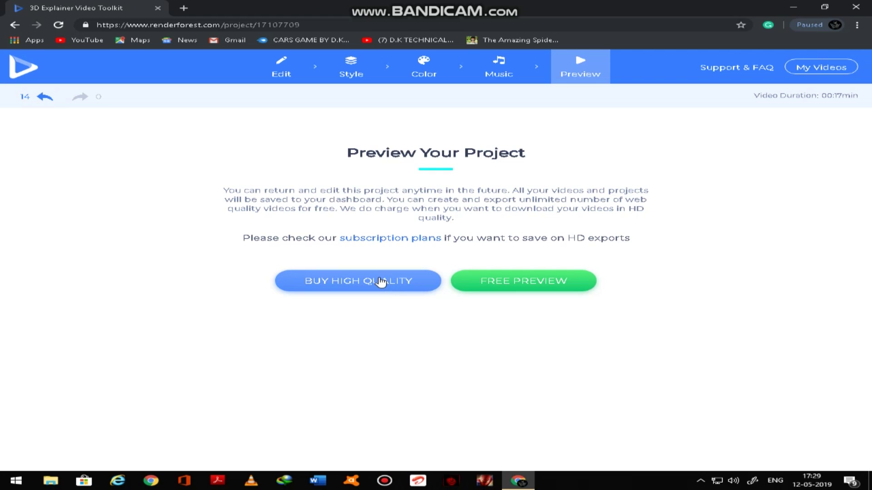
click(461, 282)
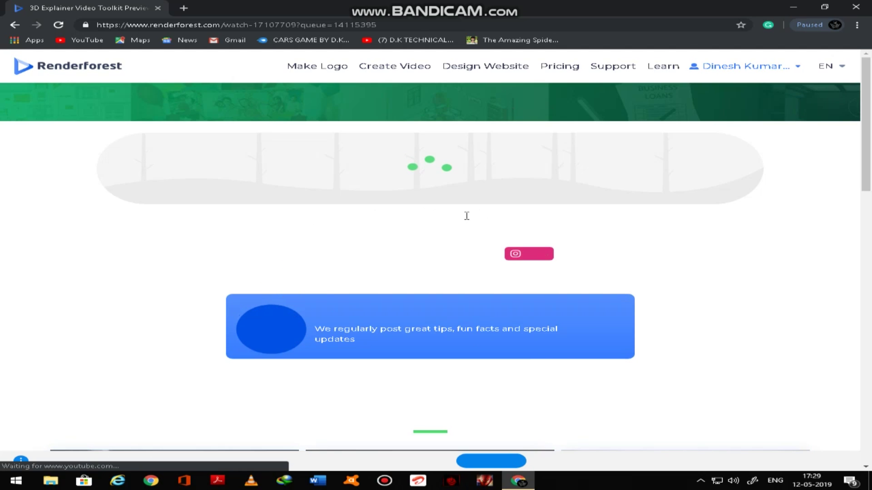
Step: Wait on the render page while the free preview queues and exports to 45%
scroll(467, 216, down, 5)
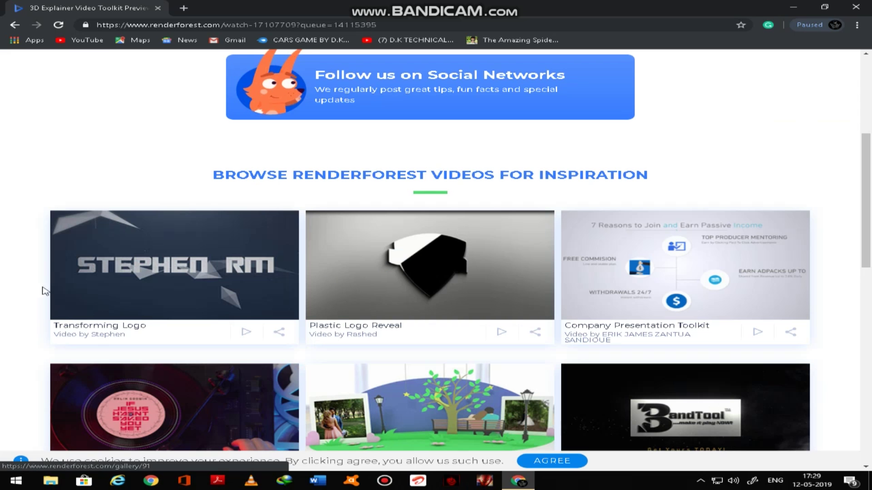
scroll(445, 358, down, 6)
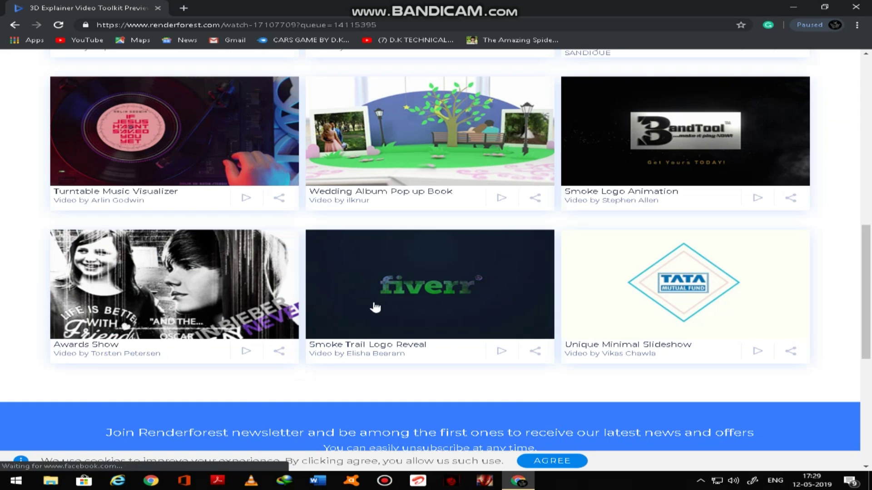
scroll(374, 307, up, 4)
scroll(151, 175, up, 7)
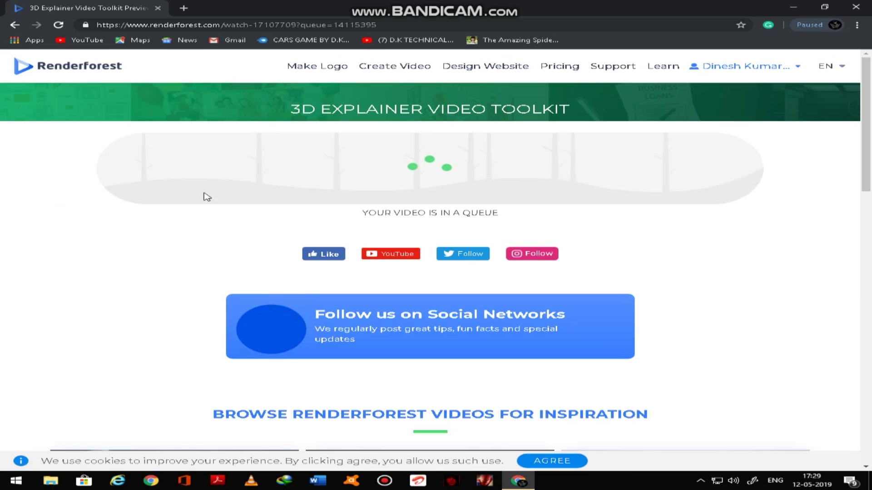
scroll(284, 232, down, 5)
scroll(395, 268, up, 5)
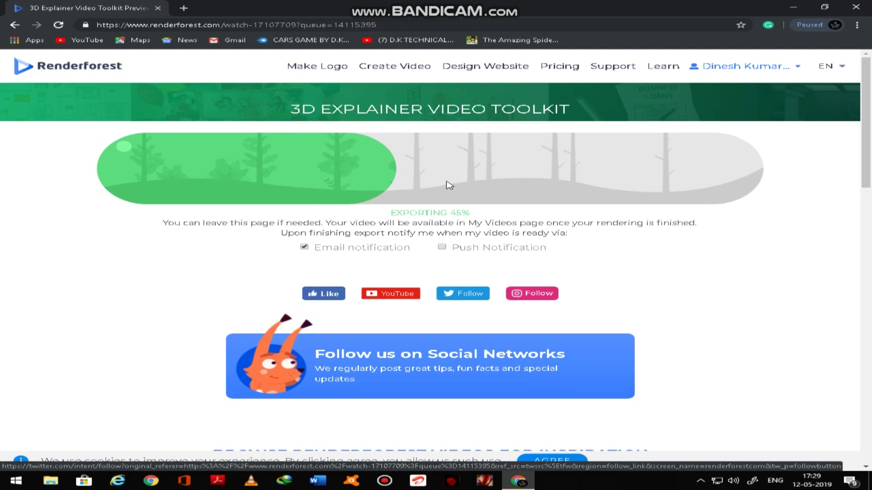
Step: Wait as the preview export progresses and accept the cookie notice
scroll(450, 185, down, 15)
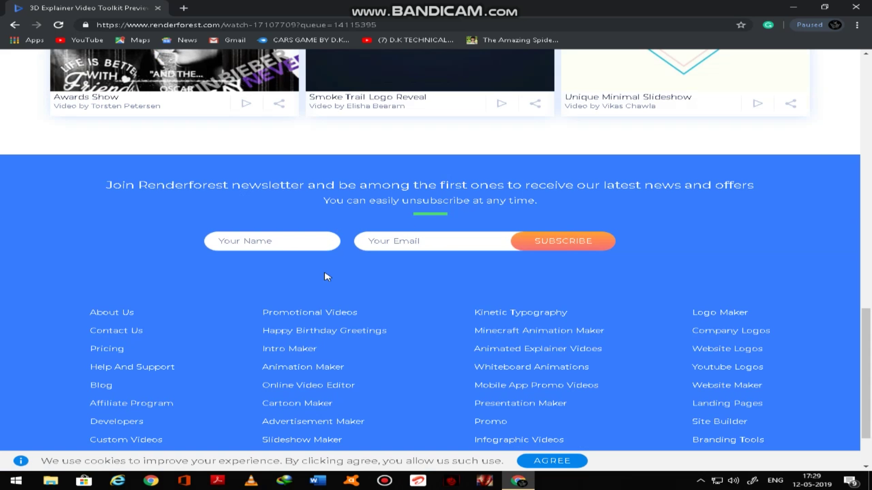
scroll(300, 251, up, 5)
scroll(300, 251, up, 10)
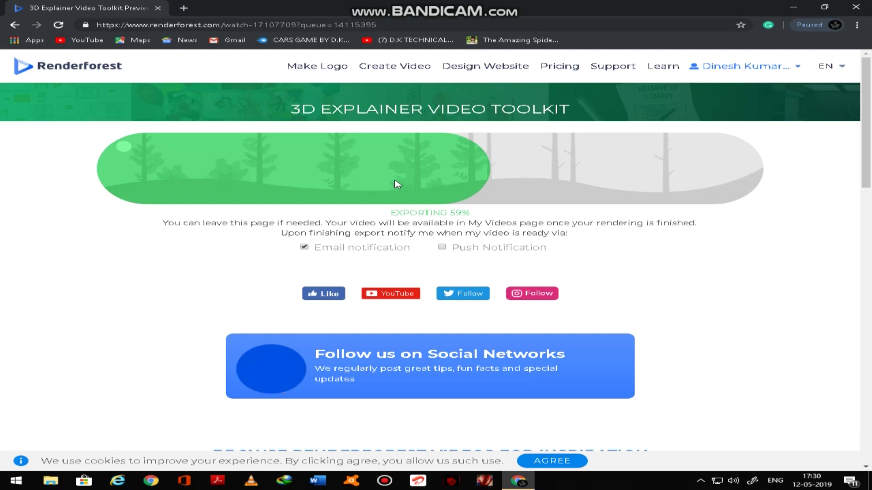
scroll(386, 221, down, 1)
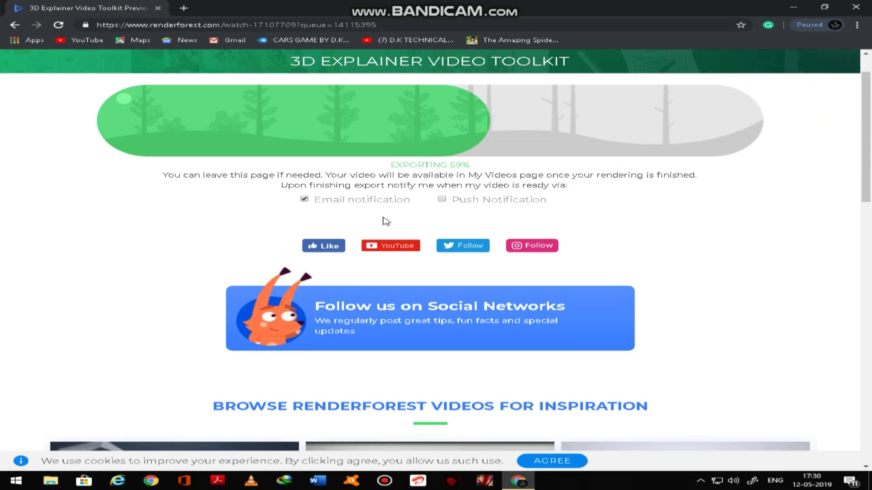
scroll(430, 242, down, 7)
scroll(431, 242, up, 8)
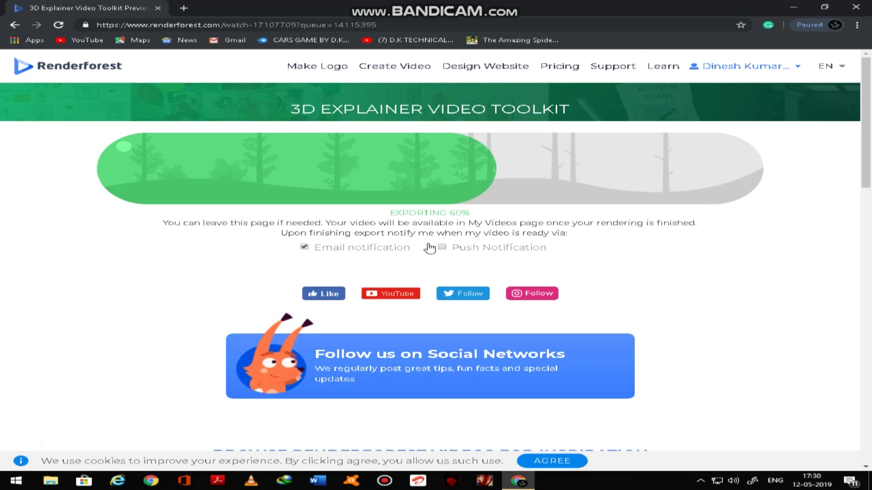
scroll(430, 242, down, 15)
scroll(430, 247, down, 4)
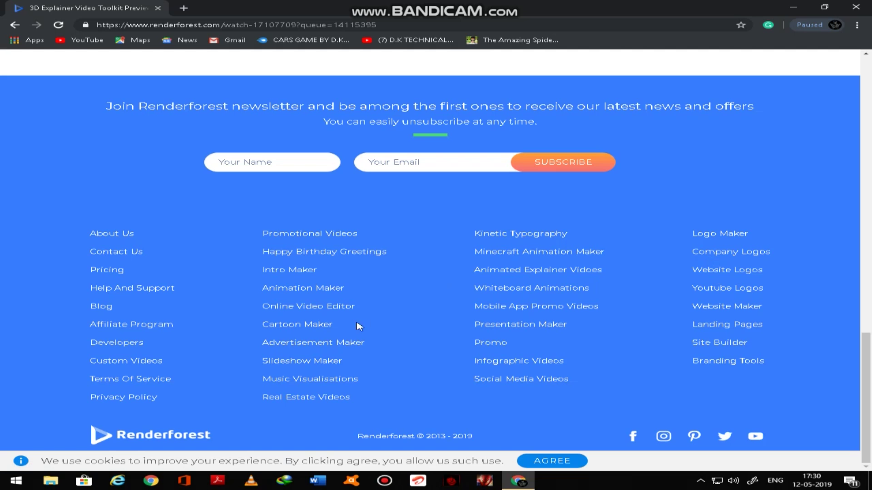
click(551, 461)
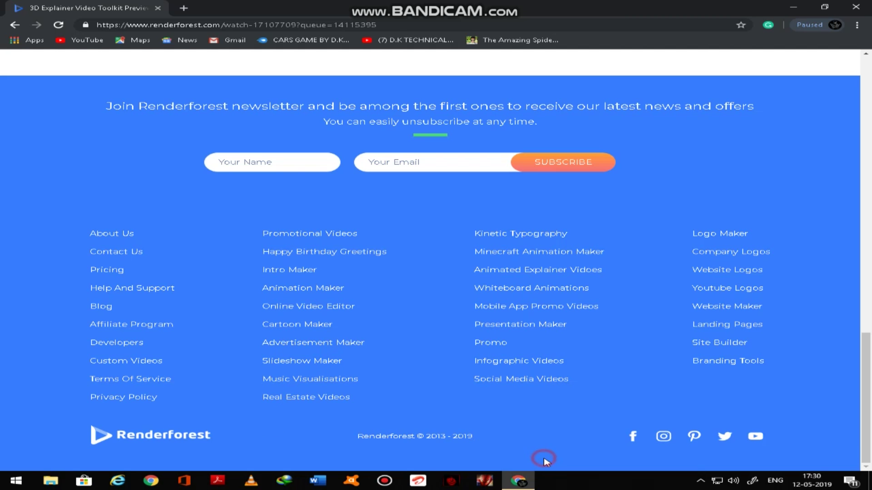
Step: Once rendering reaches 100%, open the finished 17-second watermarked video on its watch page
scroll(307, 363, up, 3)
scroll(307, 354, up, 17)
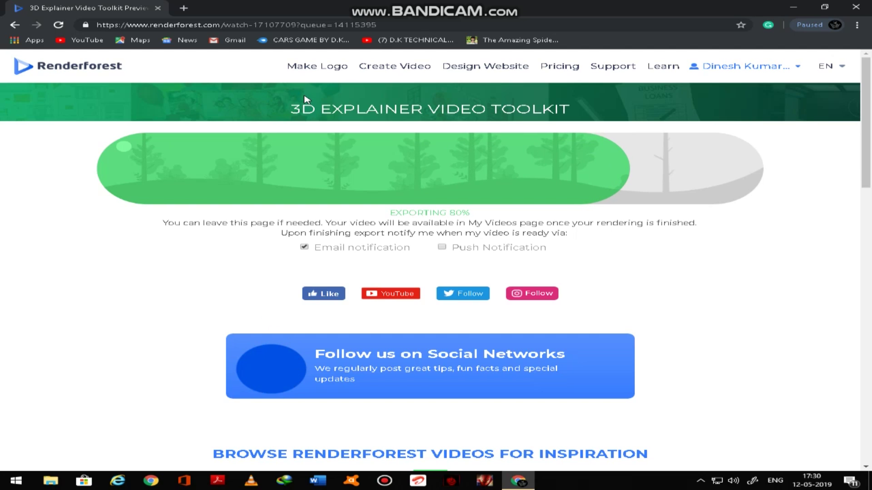
scroll(847, 259, down, 15)
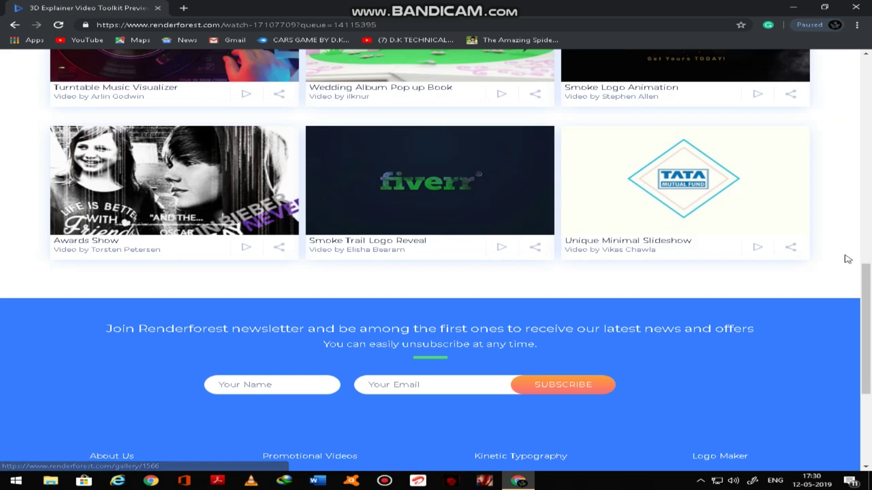
scroll(573, 289, down, 5)
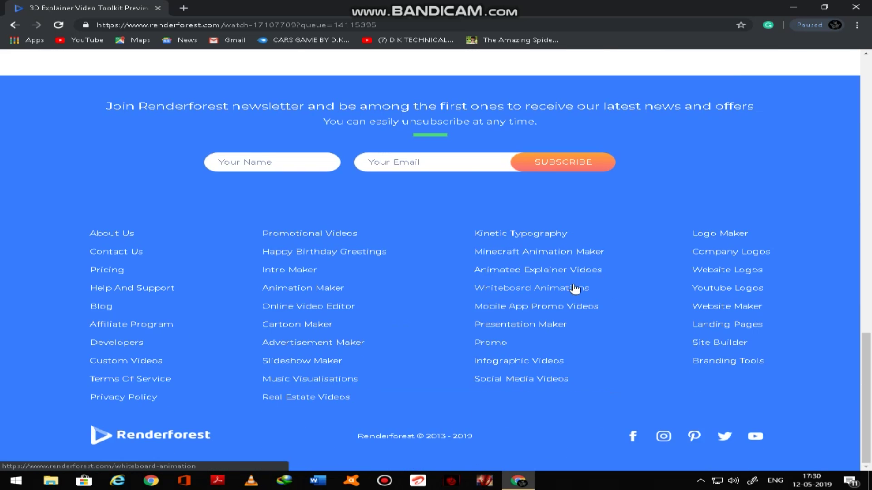
scroll(575, 289, up, 15)
scroll(576, 289, down, 5)
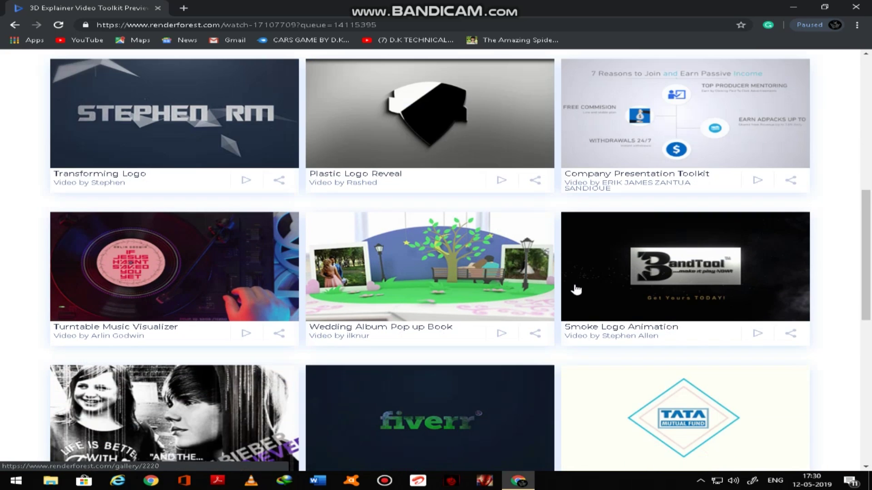
scroll(576, 289, up, 10)
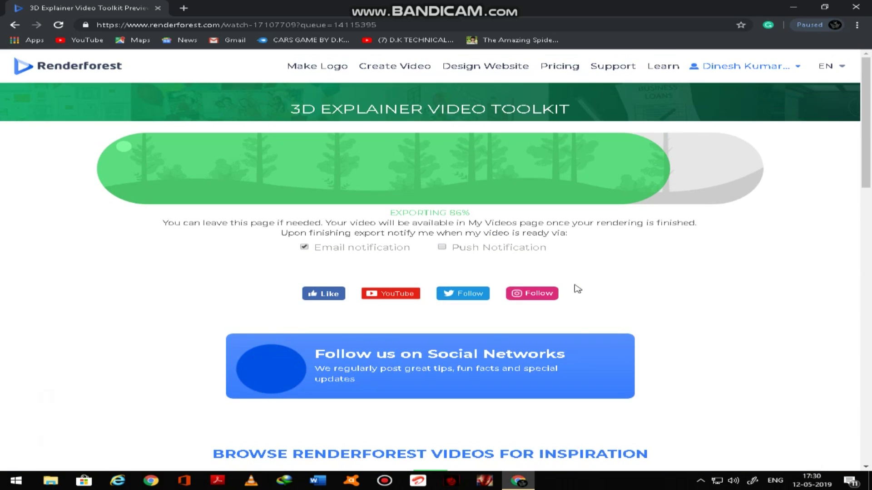
scroll(576, 288, down, 9)
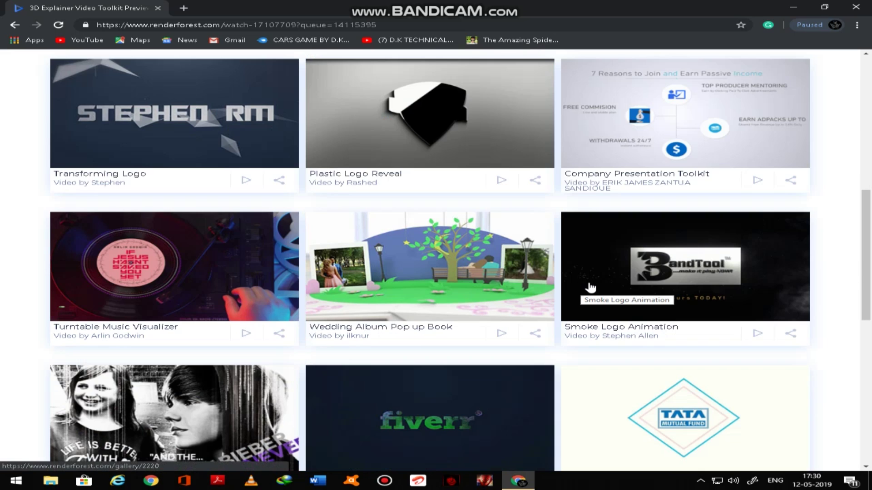
scroll(569, 285, up, 8)
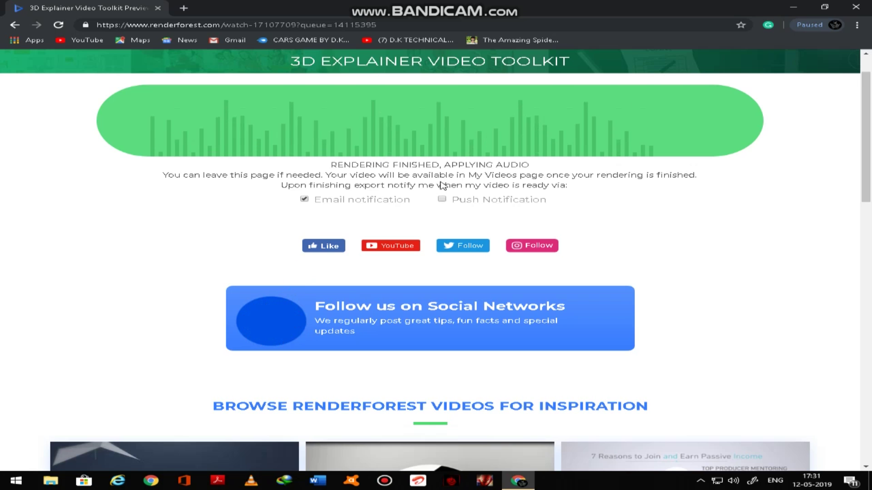
scroll(436, 168, up, 1)
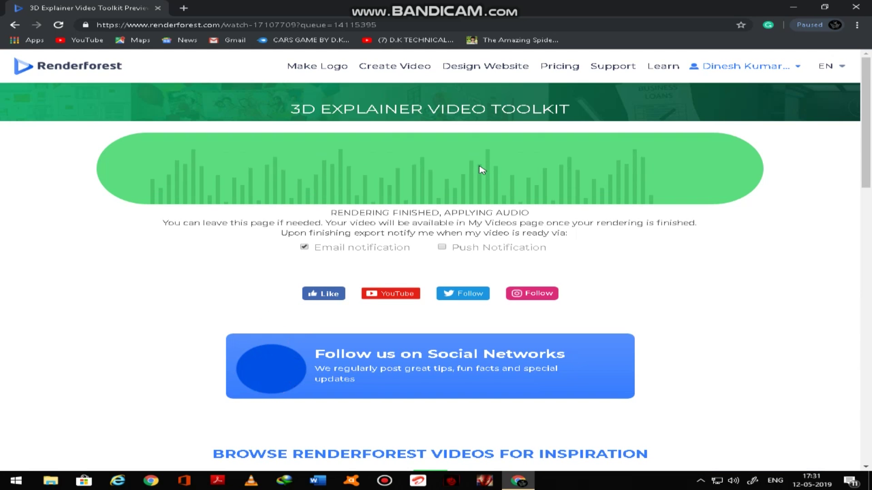
click(388, 230)
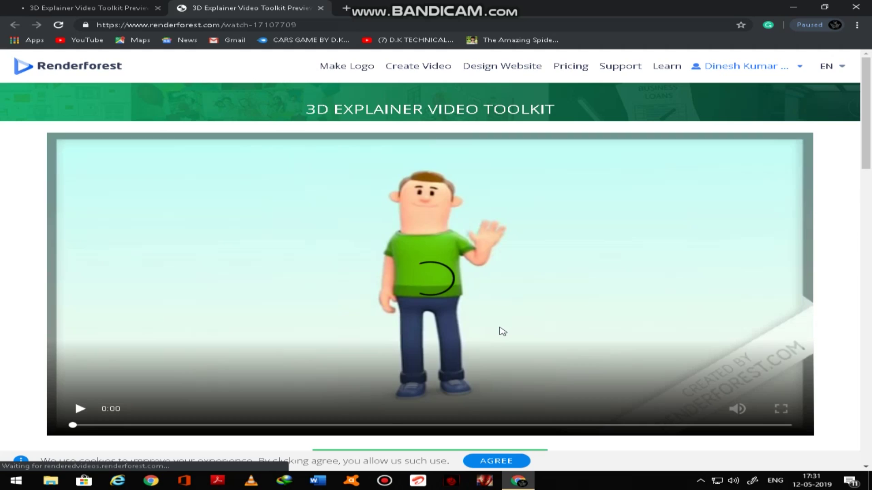
scroll(499, 327, down, 2)
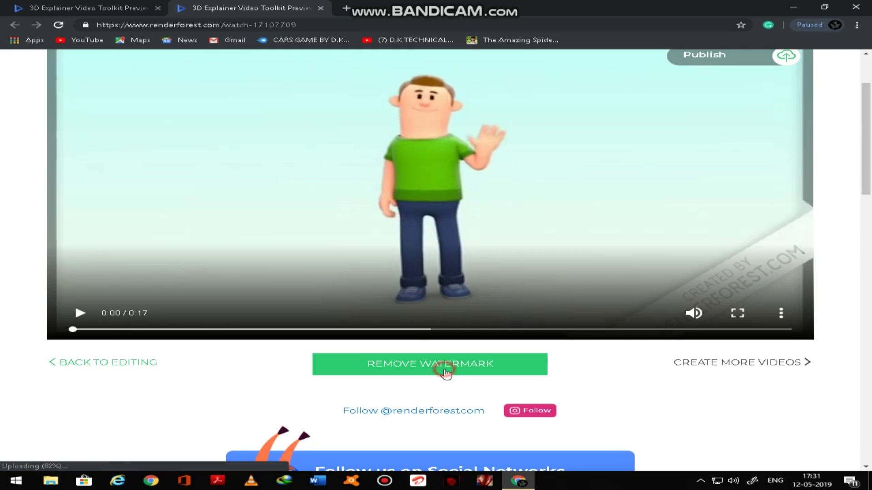
click(445, 370)
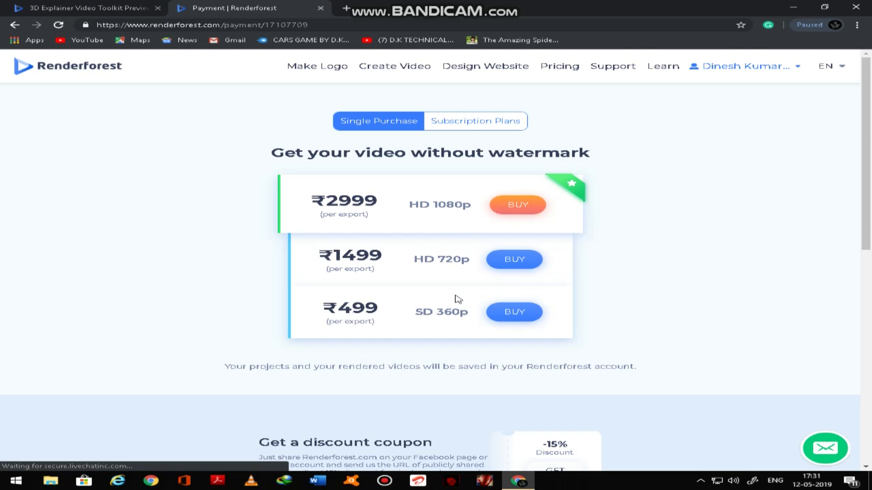
click(13, 25)
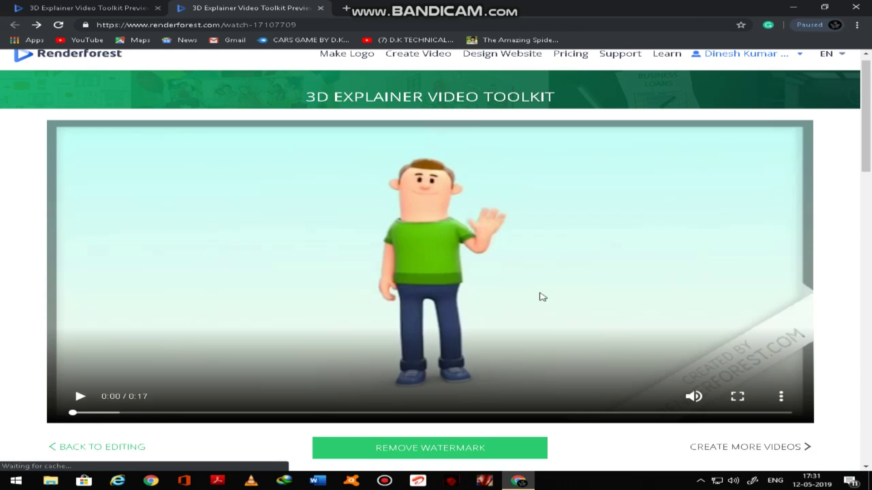
Step: Download the watermarked video as output_free.mp4, then close Chrome, triggering the download-in-progress warning
click(780, 399)
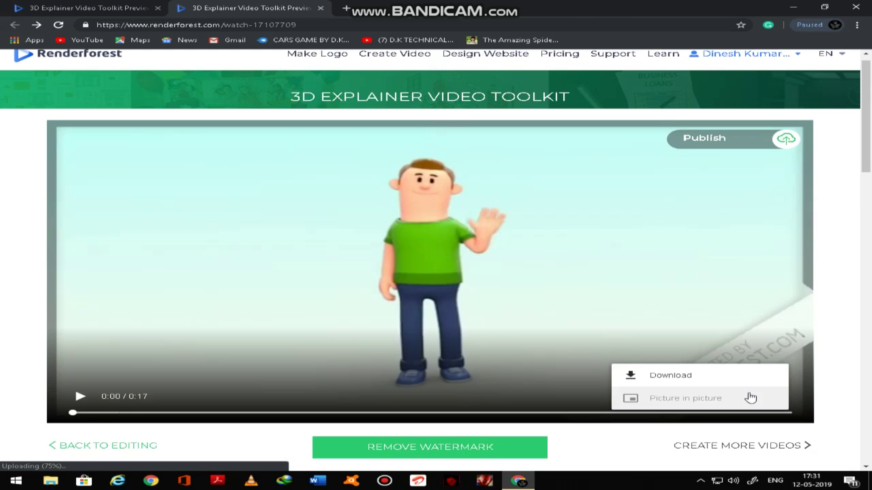
click(702, 385)
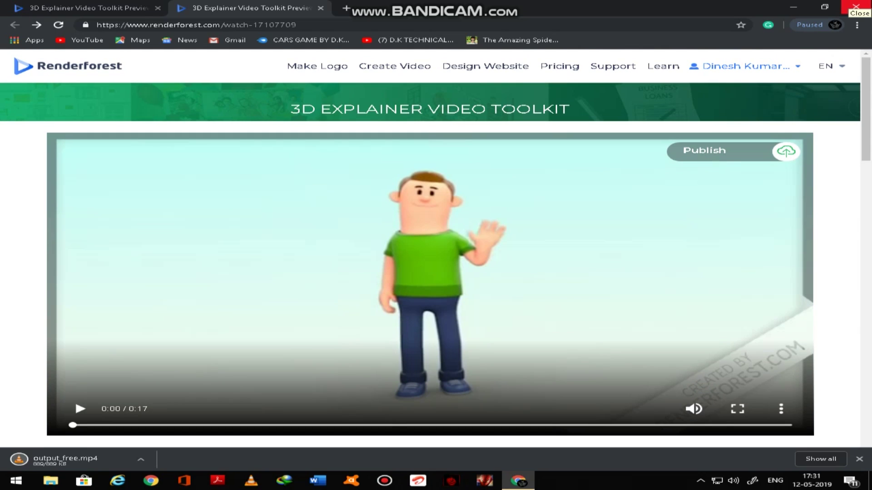
click(855, 6)
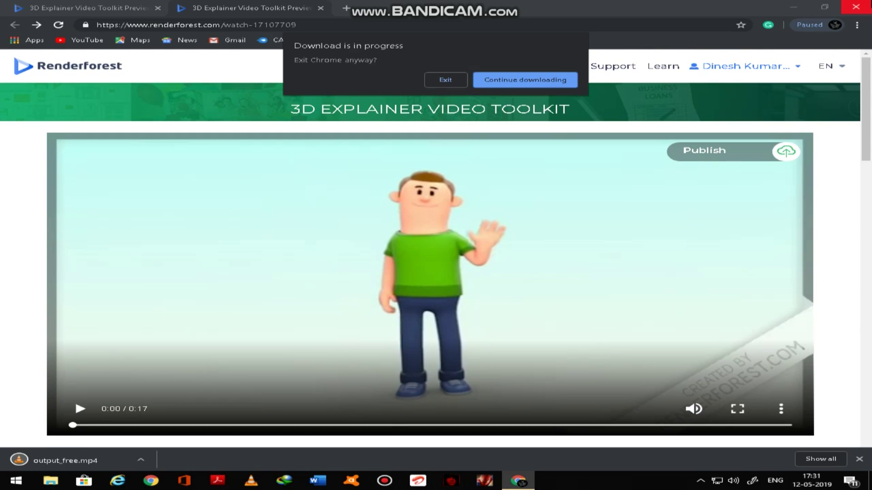